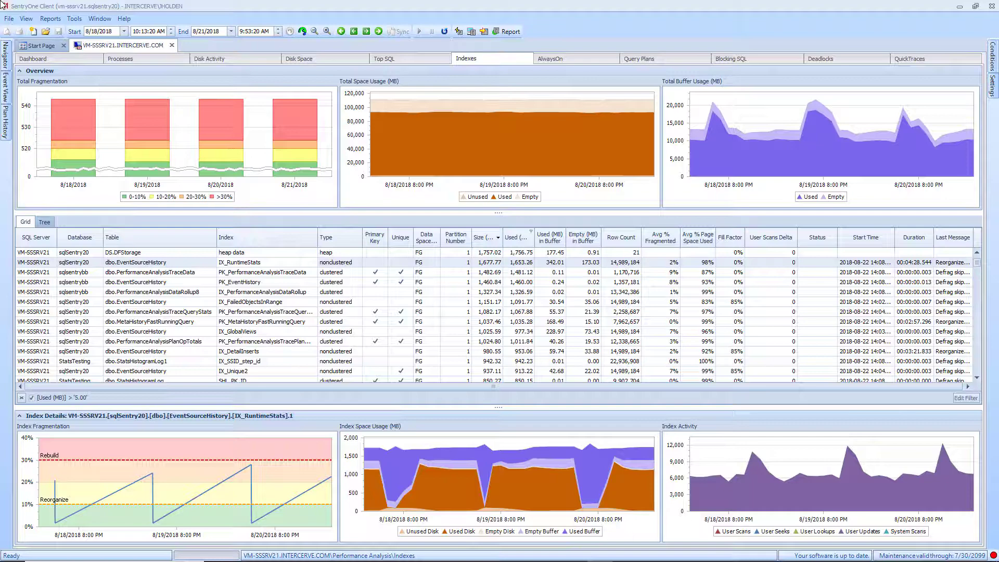
Switch the indexes to tree view and back, then expand Configuration down to Schedules
{"action": "left_click", "coordinate": [44, 221]}
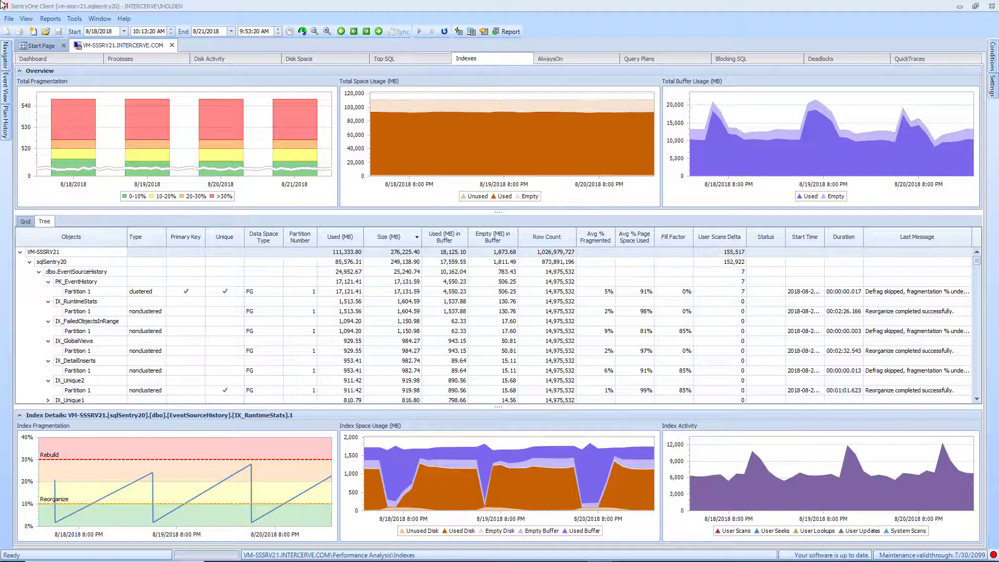
{"action": "left_click", "coordinate": [25, 222]}
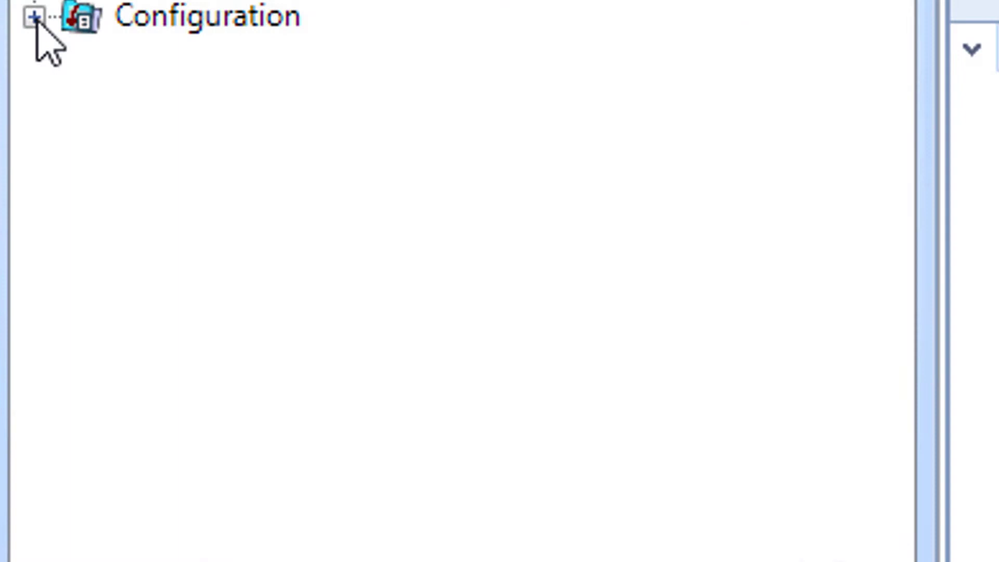
{"action": "left_click", "coordinate": [35, 18]}
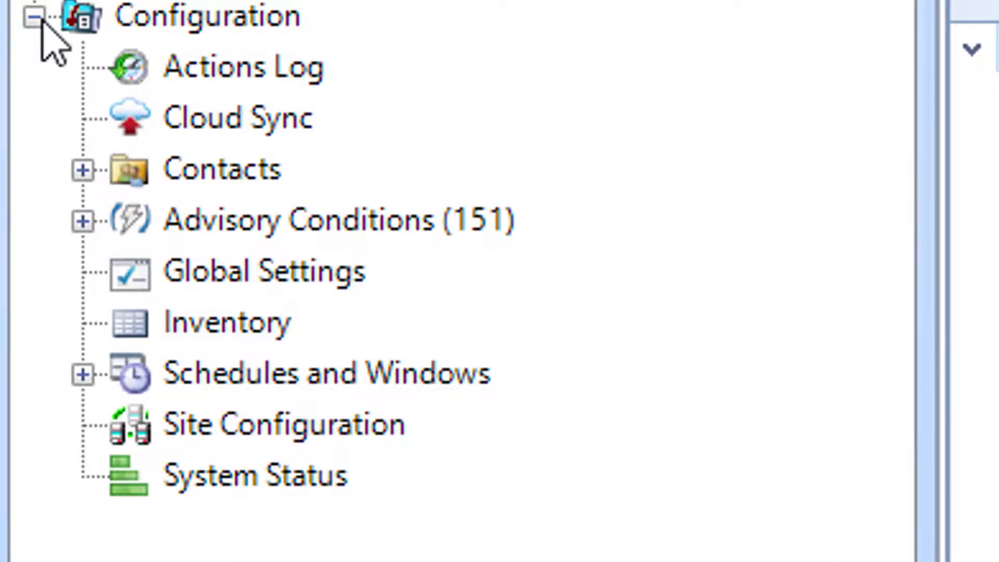
{"action": "left_click", "coordinate": [84, 375]}
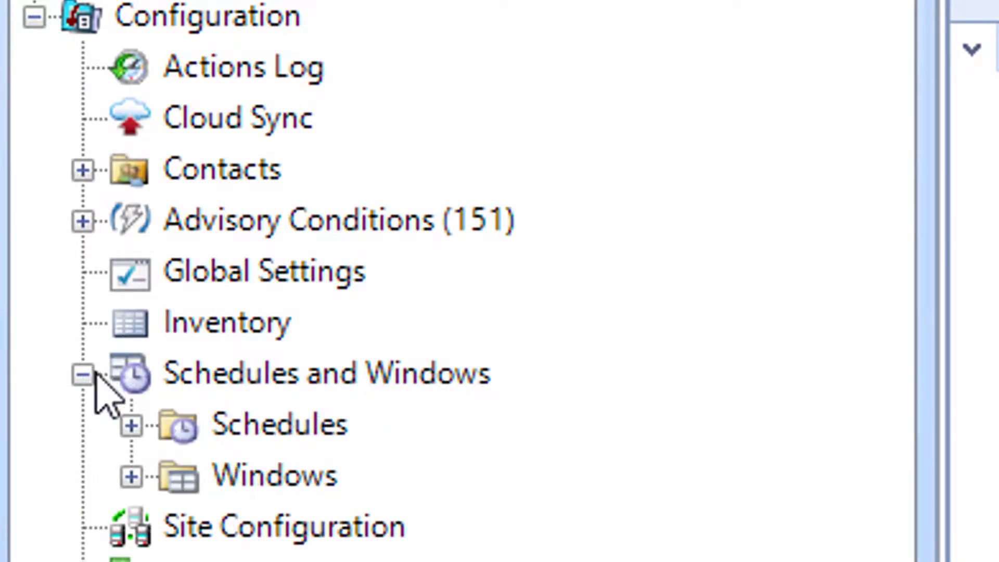
{"action": "right_click", "coordinate": [293, 441]}
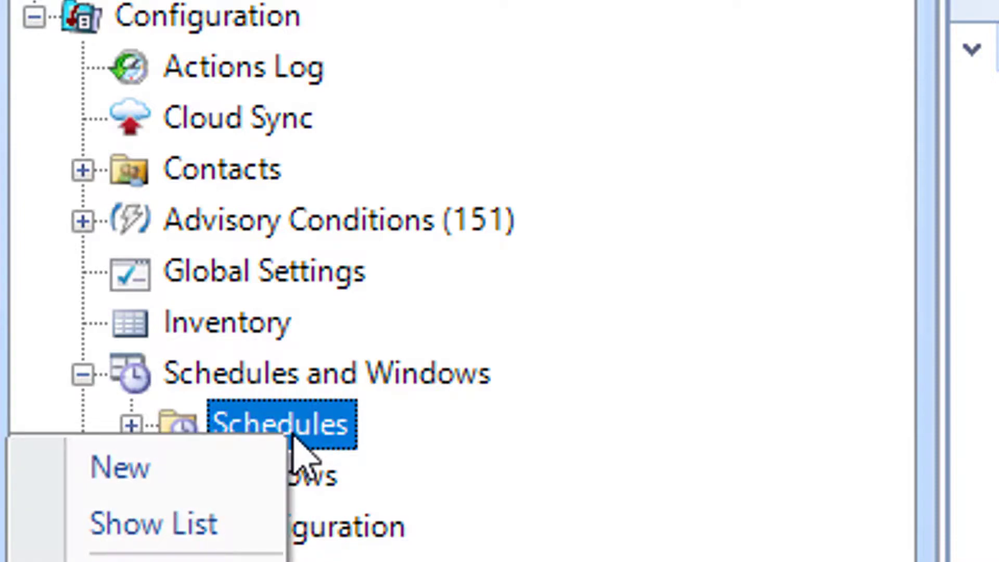
Create weekly 'My Defrag Schedule' running Monday, Wednesday and Friday at midnight
{"action": "left_click", "coordinate": [270, 469]}
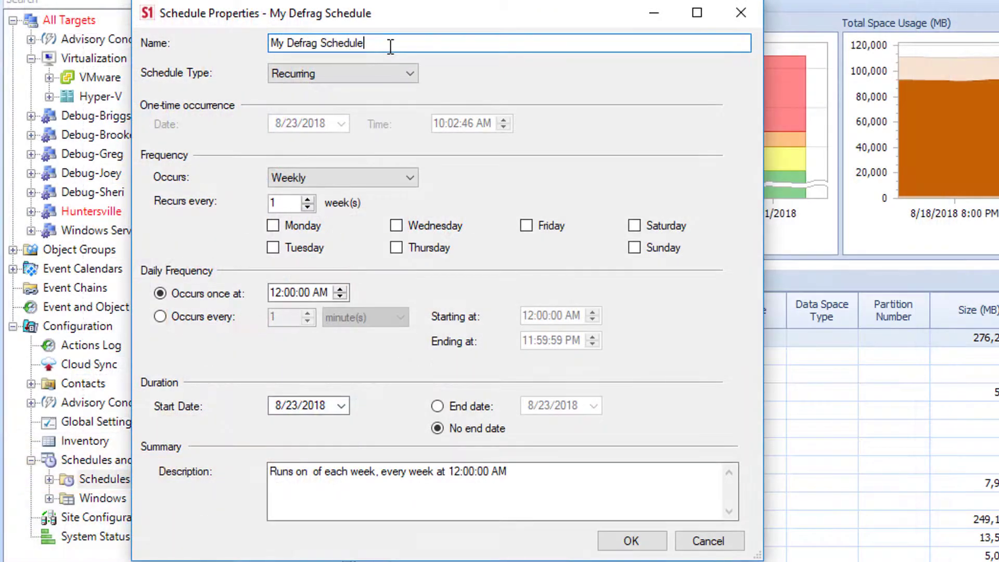
{"action": "left_click", "coordinate": [273, 227]}
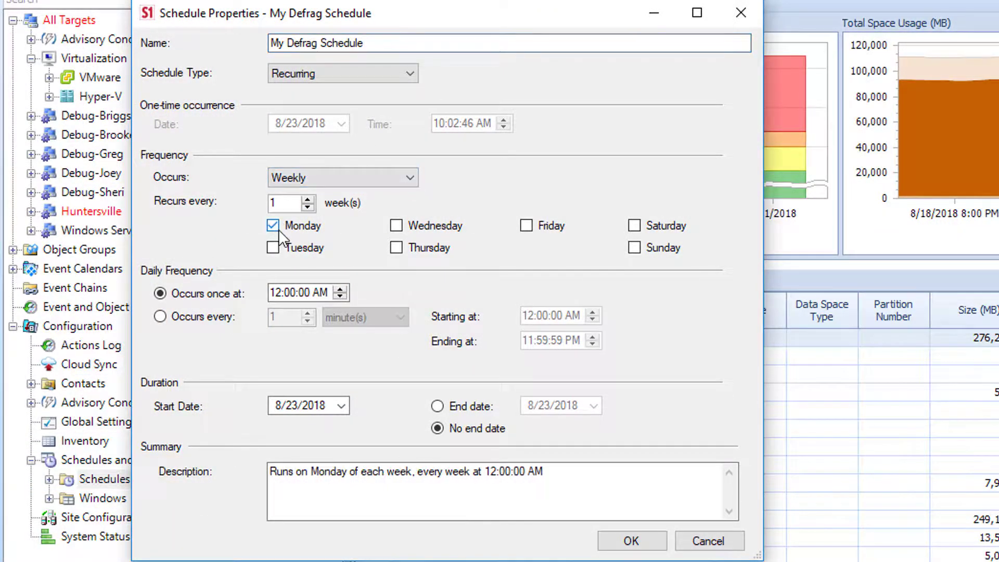
{"action": "left_click", "coordinate": [396, 226]}
{"action": "left_click", "coordinate": [527, 230]}
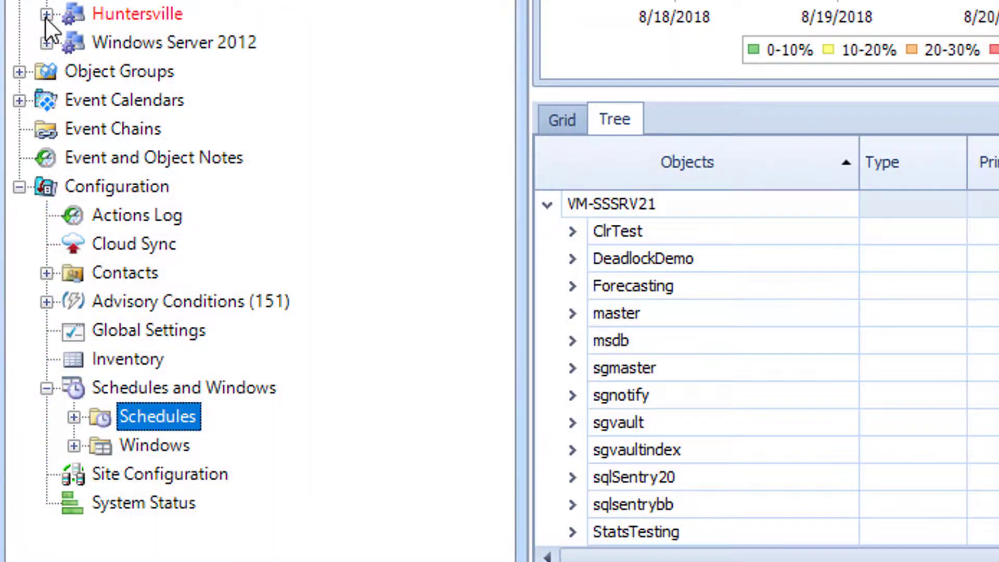
{"action": "left_click", "coordinate": [45, 17]}
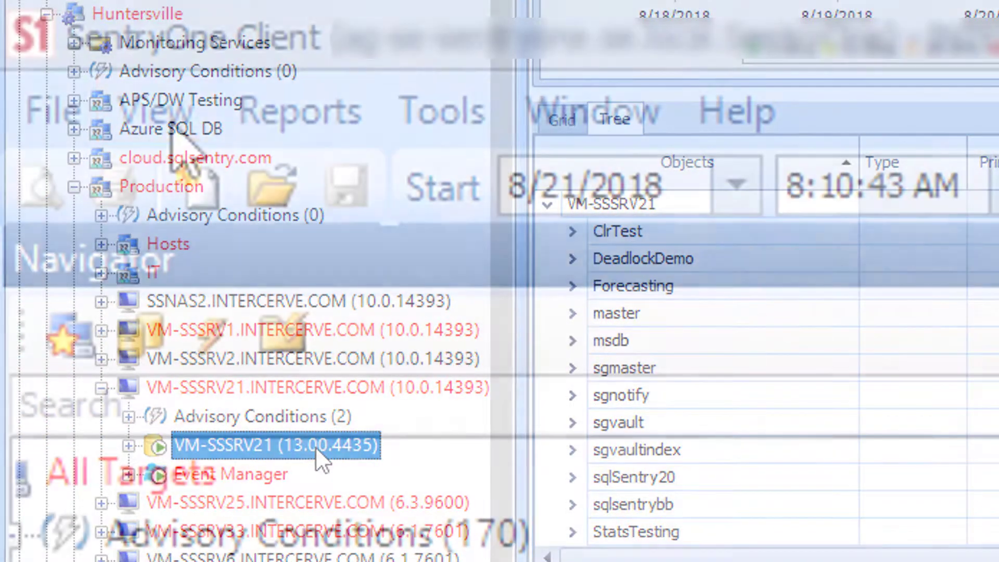
Show VM-SSSRV21's Index Defragmentation settings in the Settings panel
{"action": "left_click", "coordinate": [160, 124]}
{"action": "left_click", "coordinate": [209, 468]}
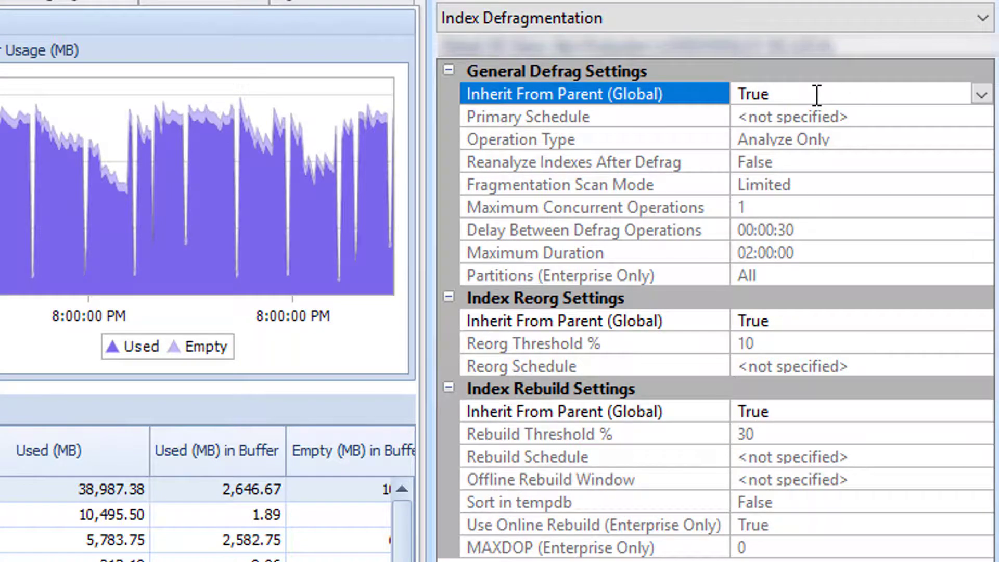
Set Inherit From Parent to False and primary schedule to My Defrag Schedule, with Analyze & Defrag
{"action": "double_click", "coordinate": [817, 95]}
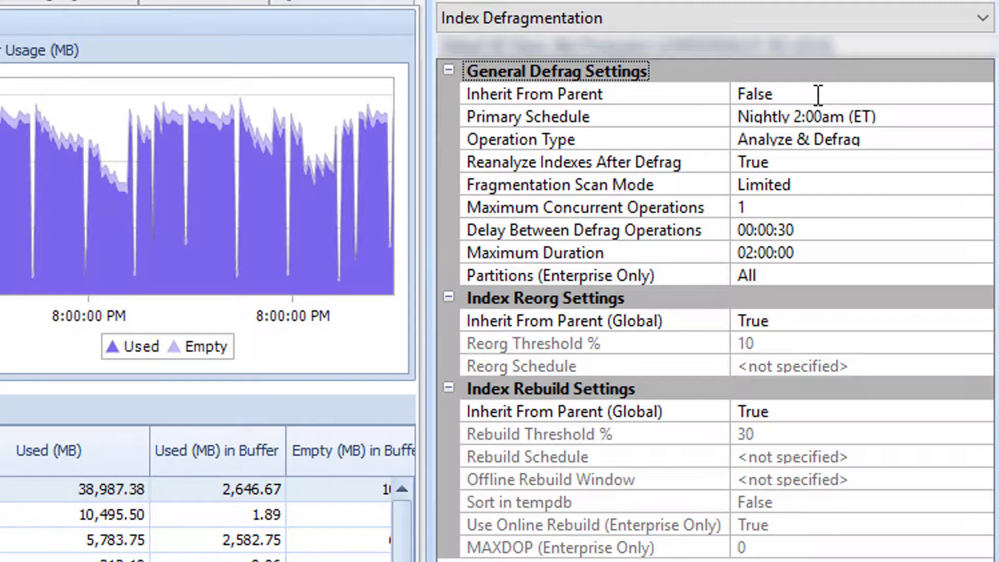
{"action": "left_click", "coordinate": [923, 121]}
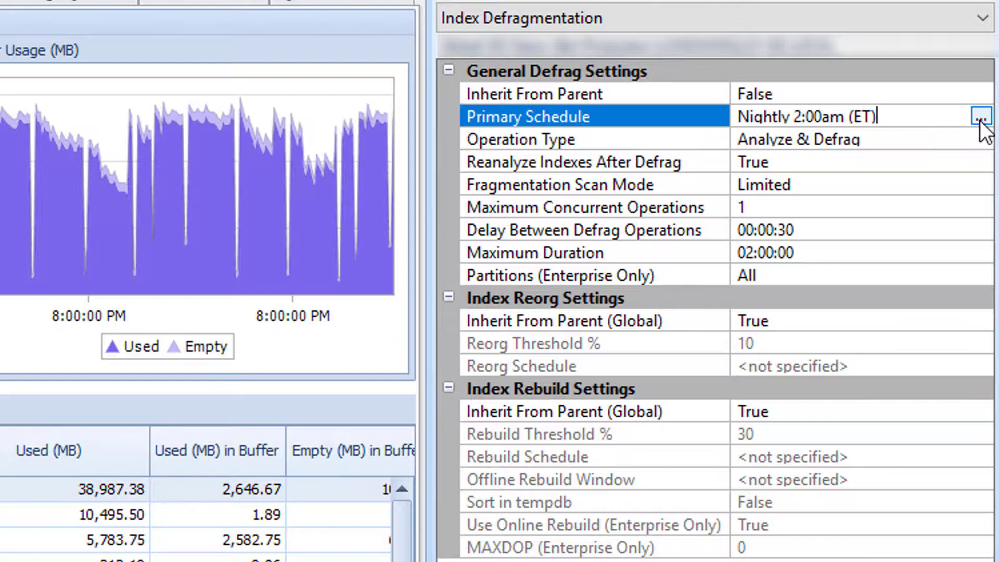
{"action": "left_click", "coordinate": [985, 125]}
{"action": "left_click", "coordinate": [212, 109]}
{"action": "left_click", "coordinate": [799, 537]}
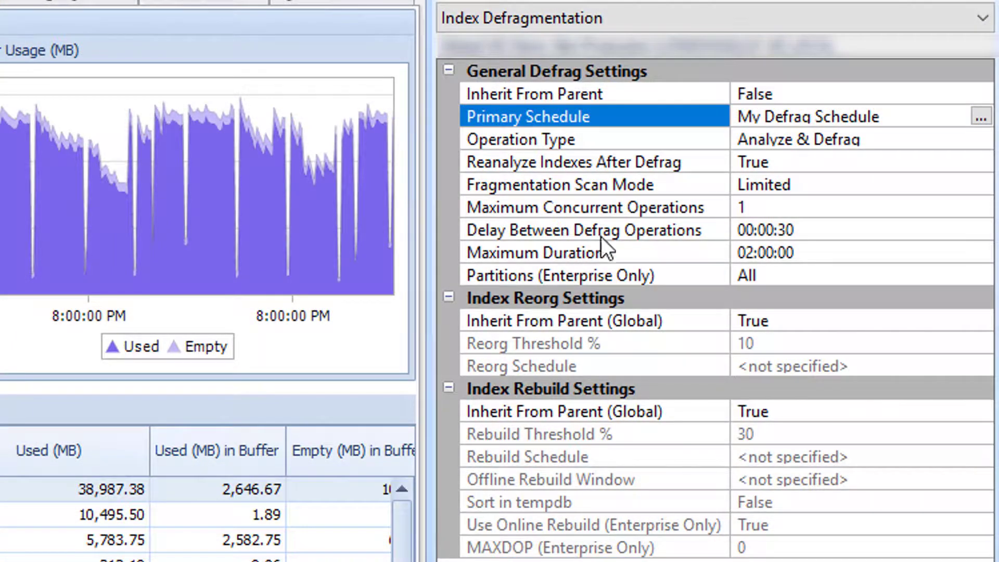
{"action": "left_click", "coordinate": [839, 147]}
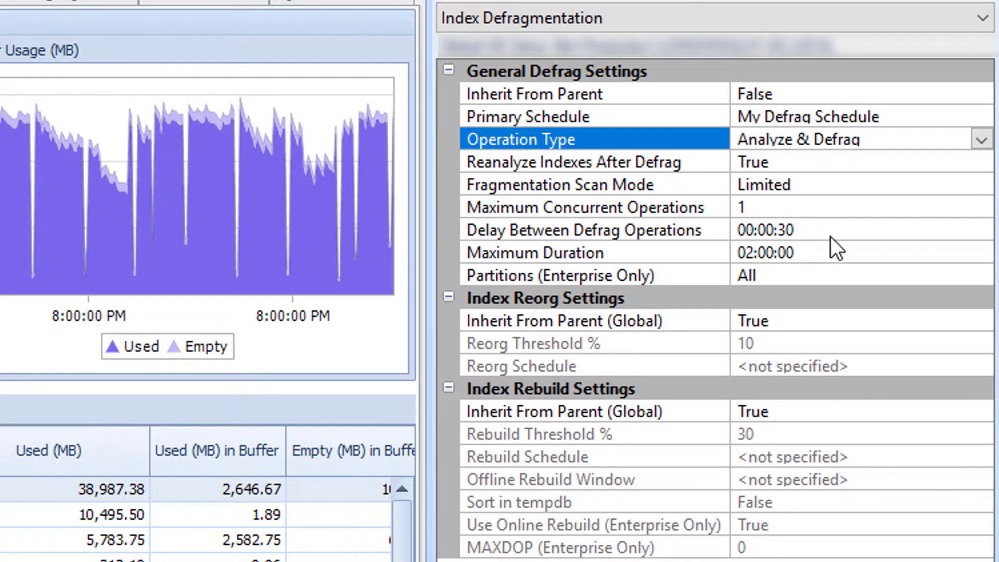
{"action": "left_click", "coordinate": [380, 346]}
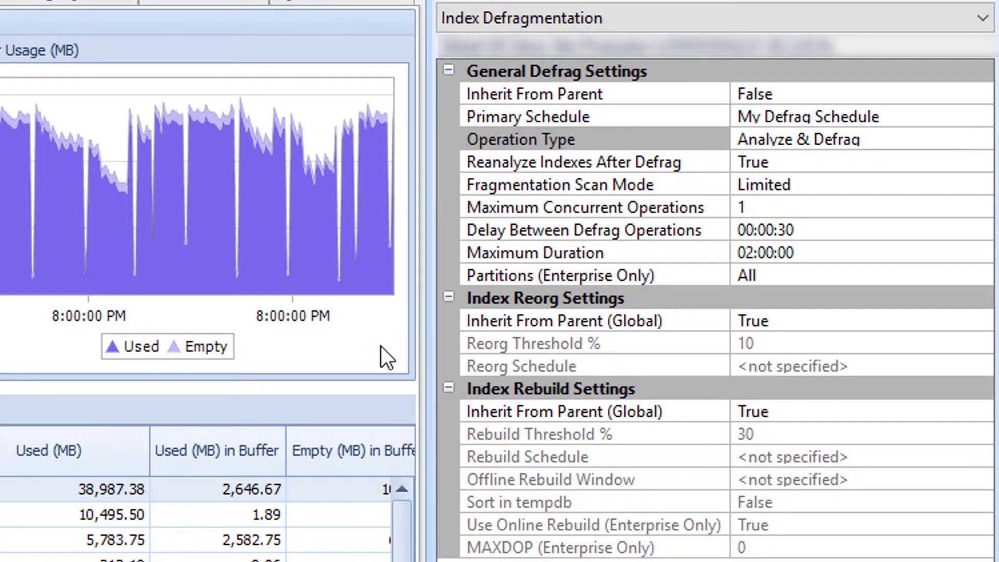